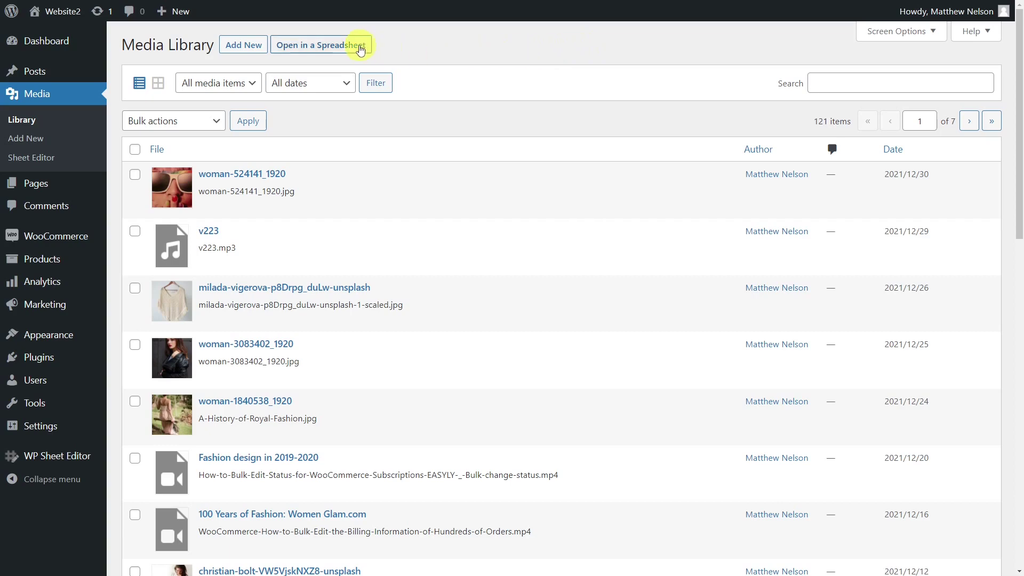
Load the Media Library attachments into the Sheet Editor spreadsheet grid
left_click(359, 47)
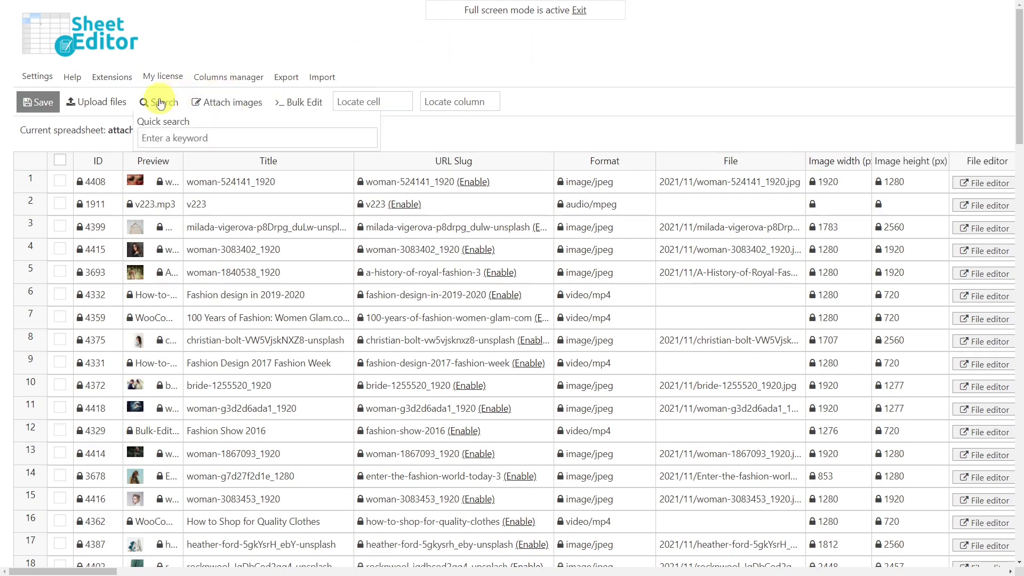
Run an advanced search with Format CONTAINS video, leaving 38 video/mp4 attachments
left_click(160, 102)
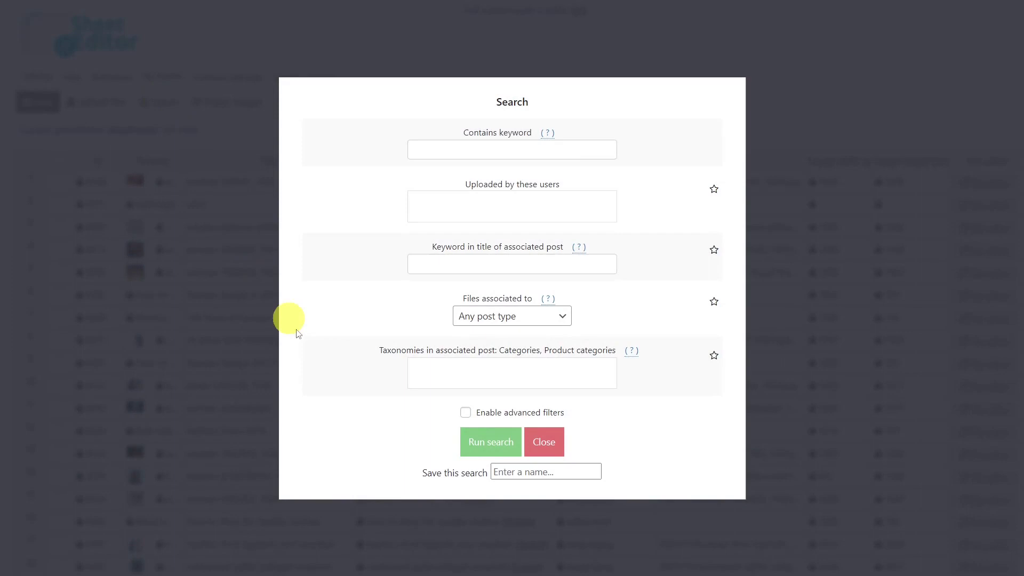
left_click(465, 413)
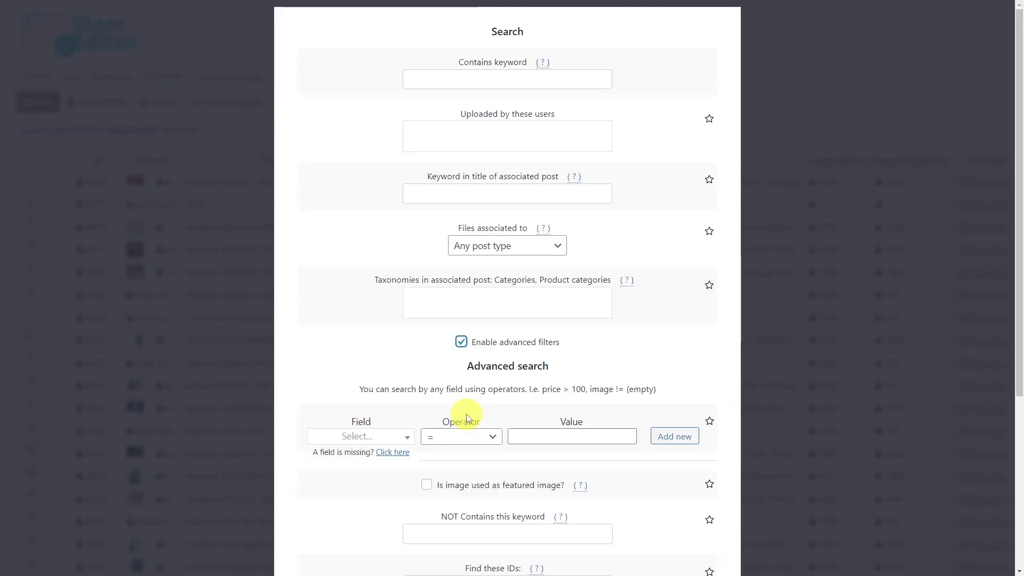
scroll(457, 416, "down", 3)
scroll(457, 416, "down", 1)
left_click(359, 184)
type("fo")
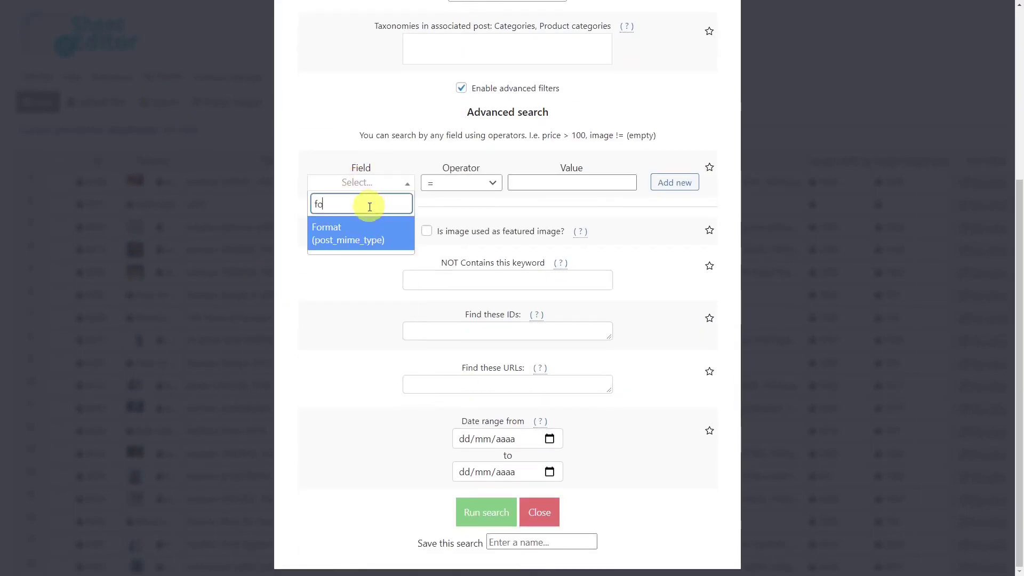
left_click(376, 230)
left_click(451, 186)
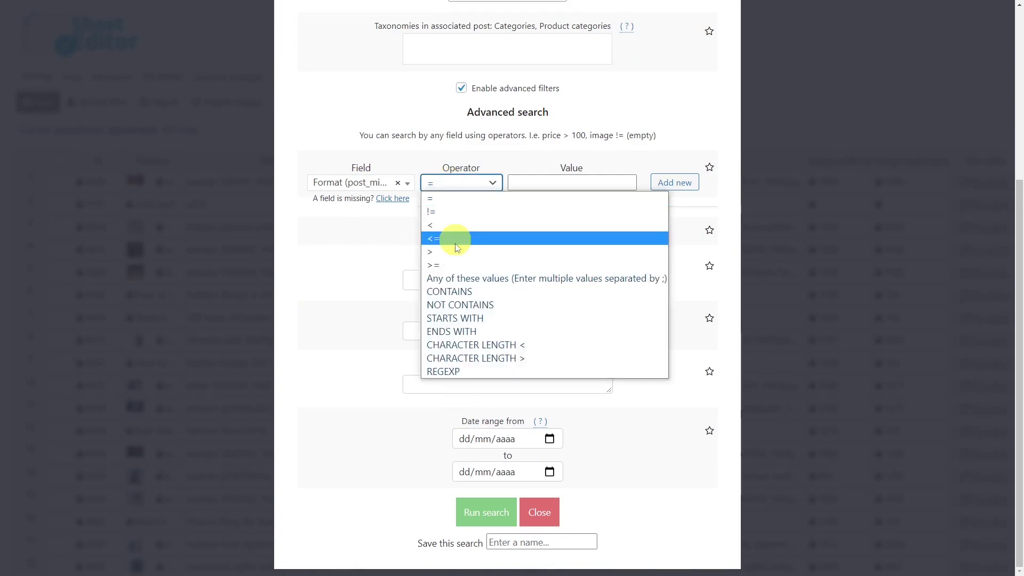
left_click(456, 288)
left_click(524, 188)
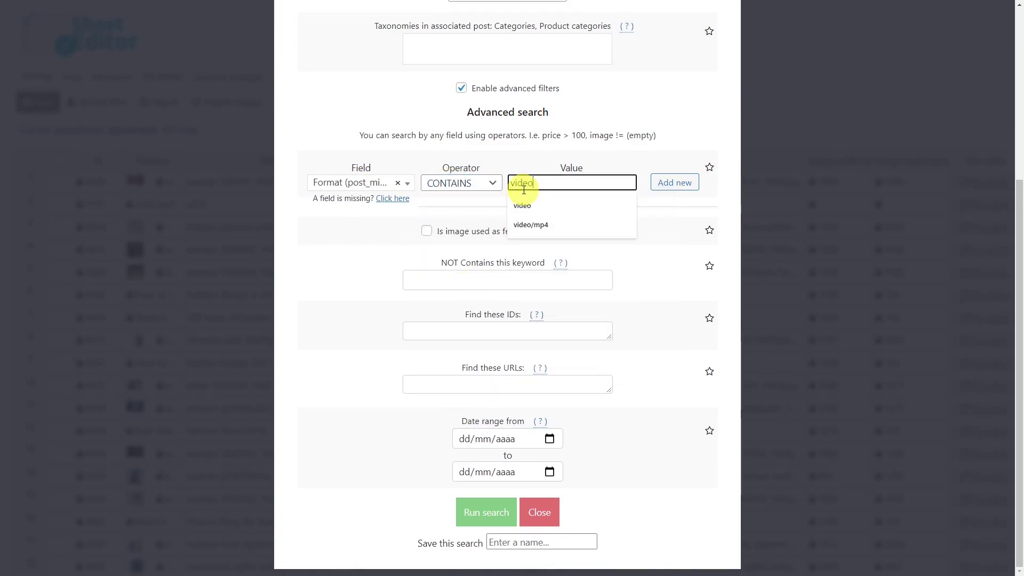
type("video")
left_click(516, 205)
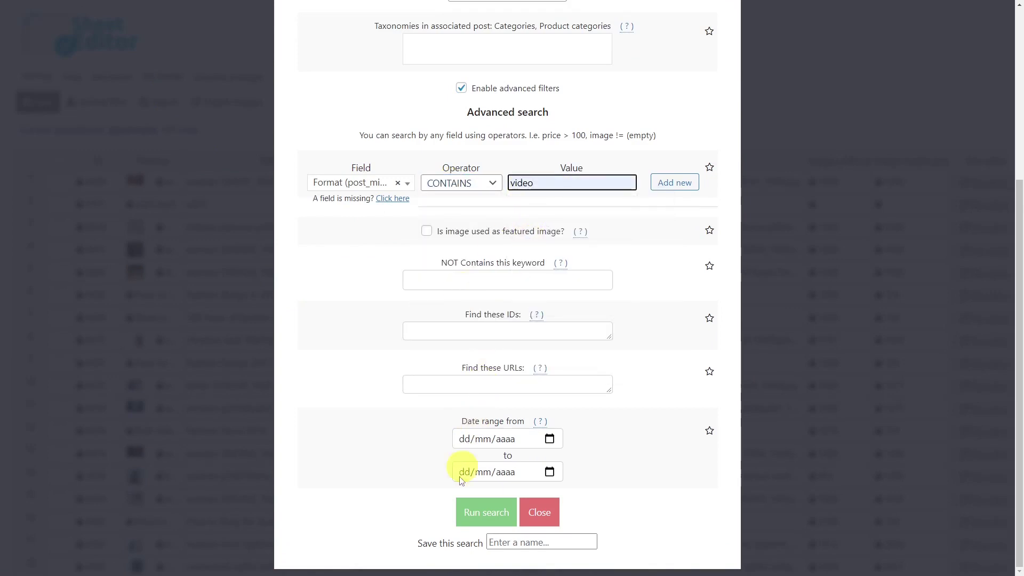
left_click(486, 512)
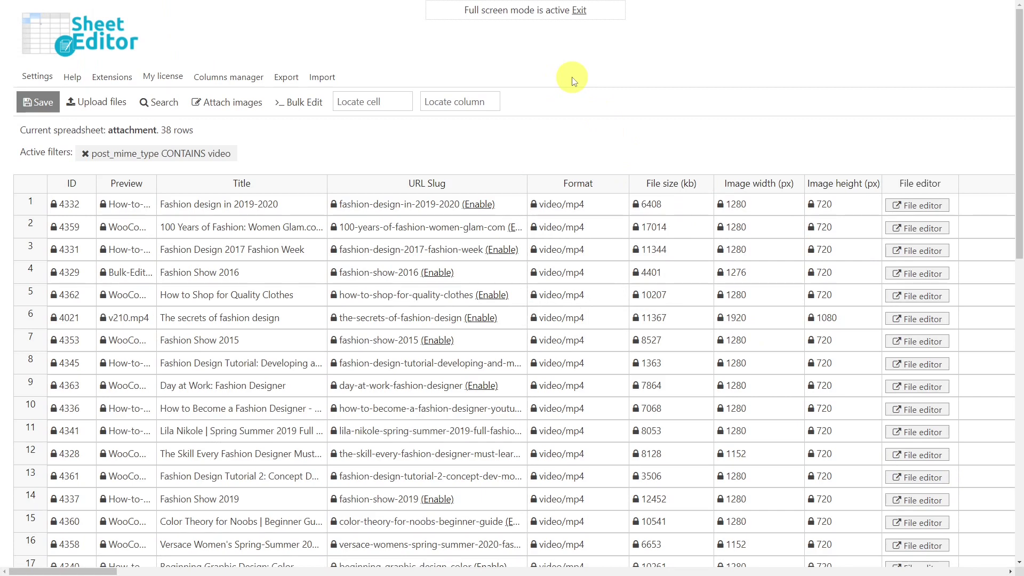
Confirm the 38-row count and sort by File size (kb), largest first
left_click_drag(194, 130, 161, 131)
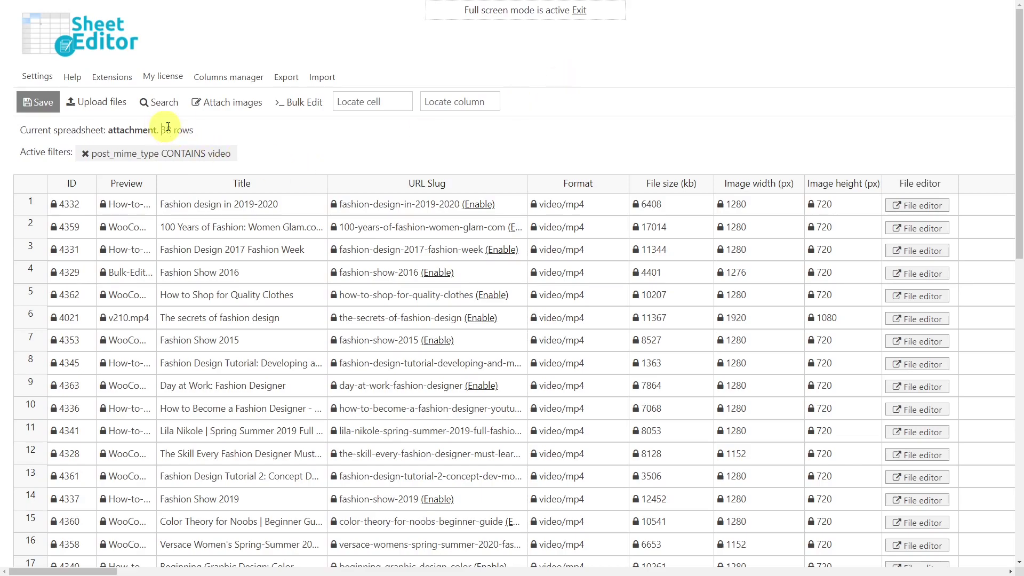
scroll(68, 287, "down", 5)
scroll(46, 323, "down", 5)
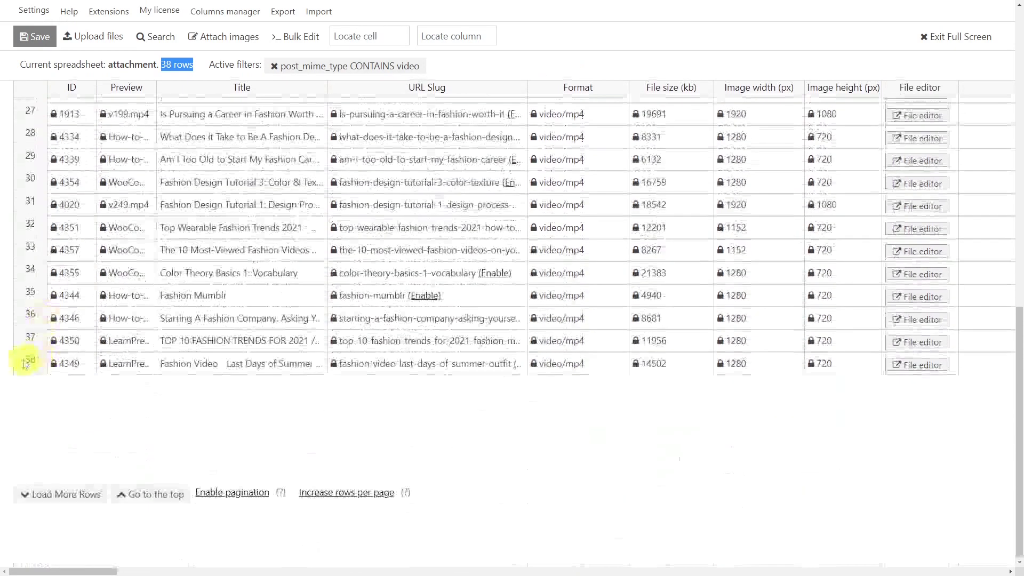
left_click(31, 363)
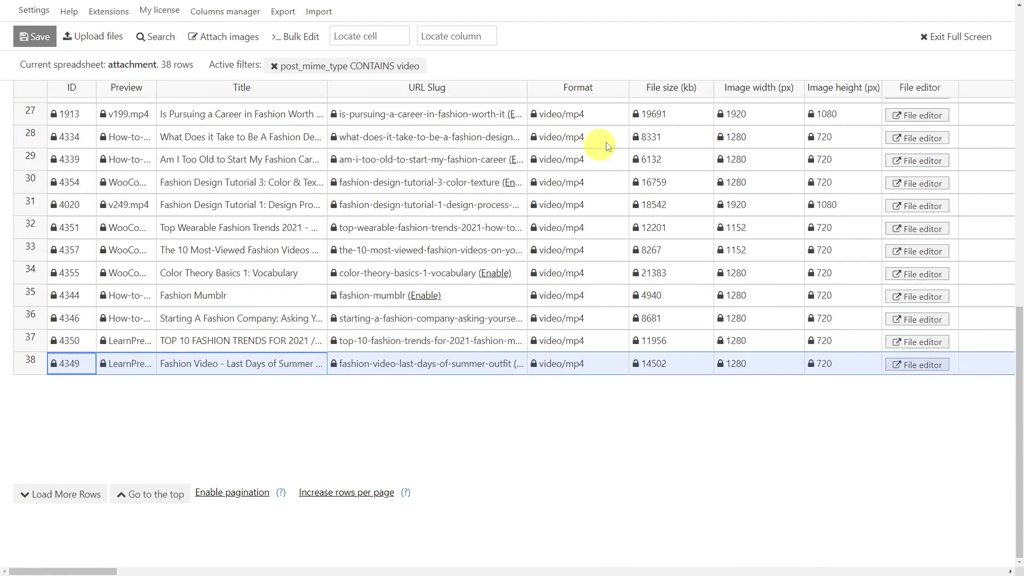
left_click(698, 89)
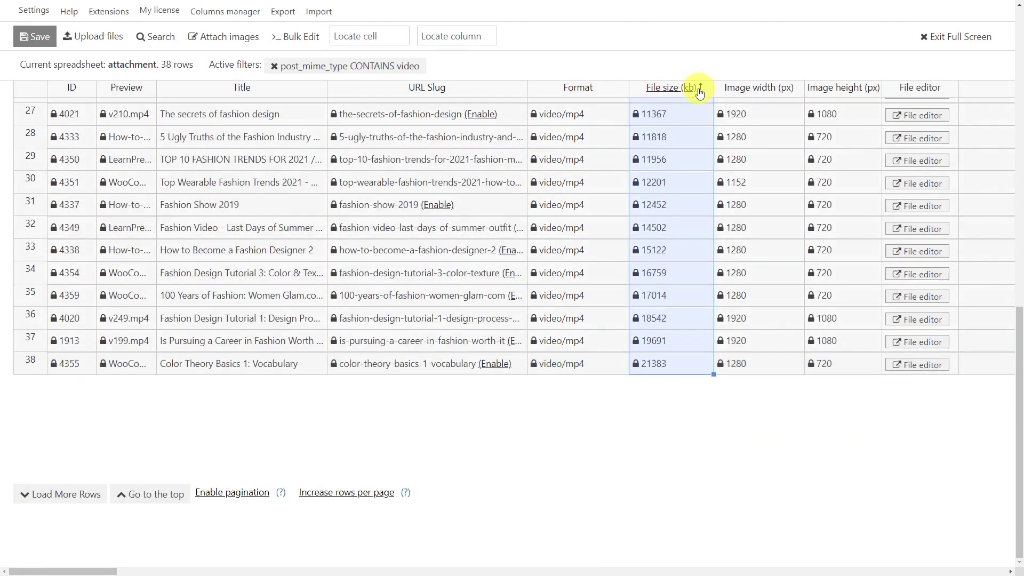
left_click(699, 92)
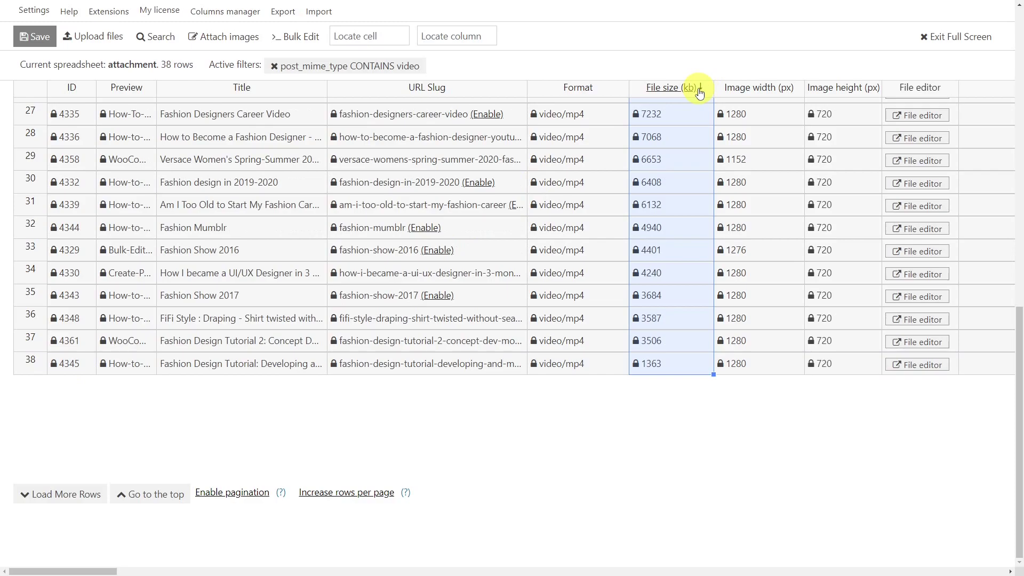
scroll(699, 93, "up", 2)
scroll(699, 93, "up", 3)
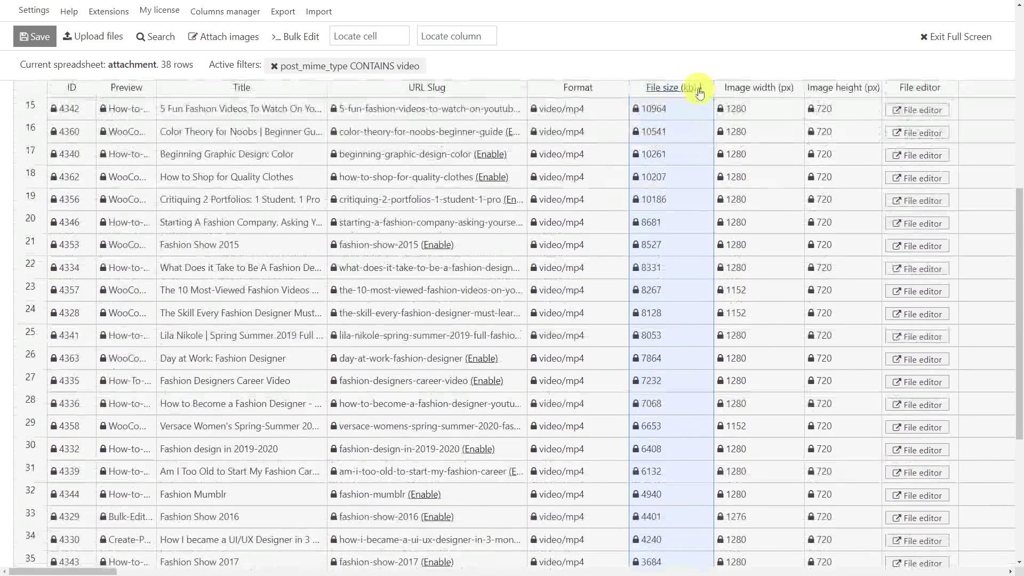
scroll(698, 93, "up", 2)
scroll(698, 93, "up", 2)
scroll(698, 93, "up", 1)
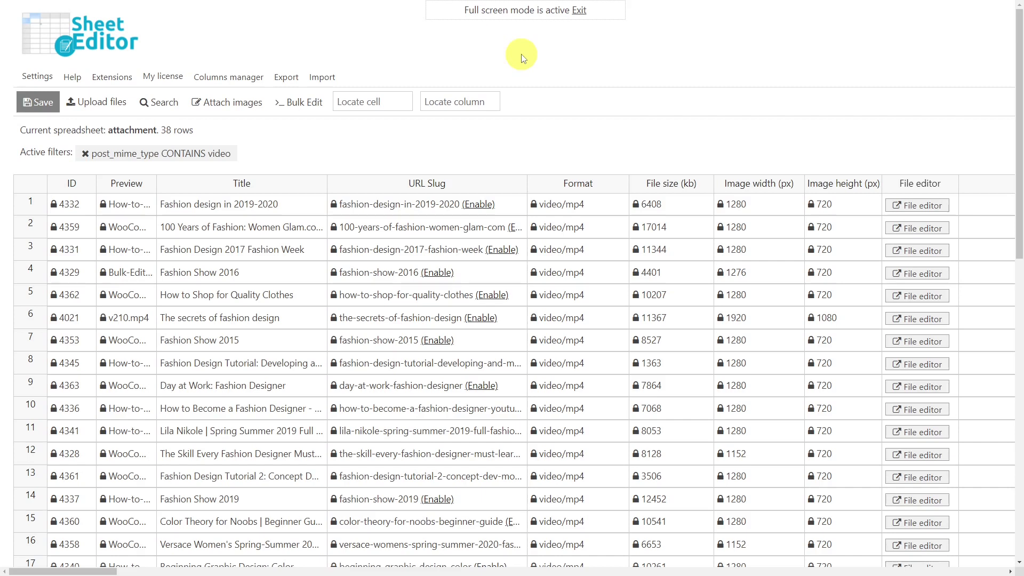
Export all 38 rows with active columns as a CSV targeted at Google Sheets
left_click(287, 78)
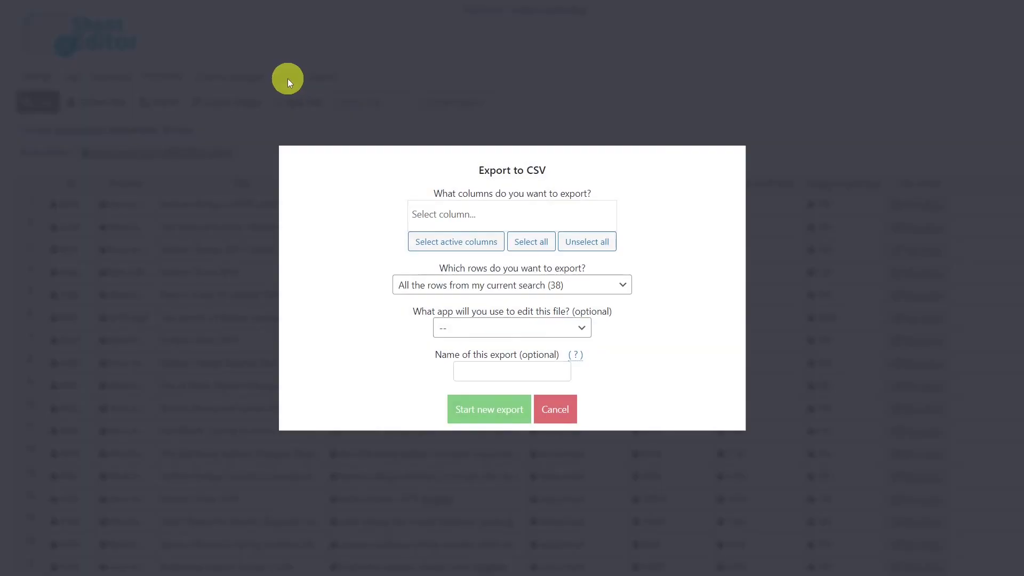
left_click(450, 240)
scroll(446, 239, "down", 5)
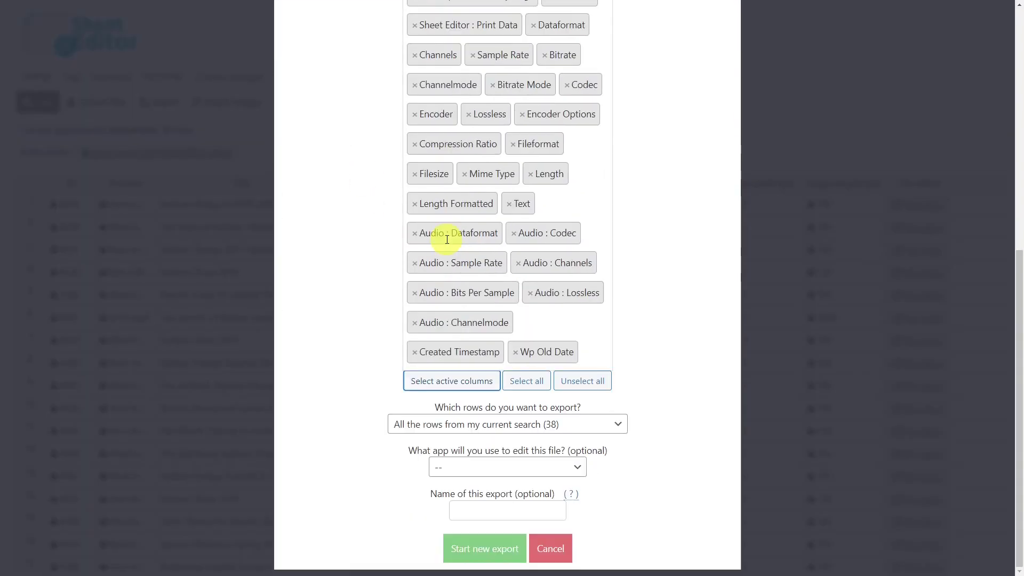
left_click(568, 467)
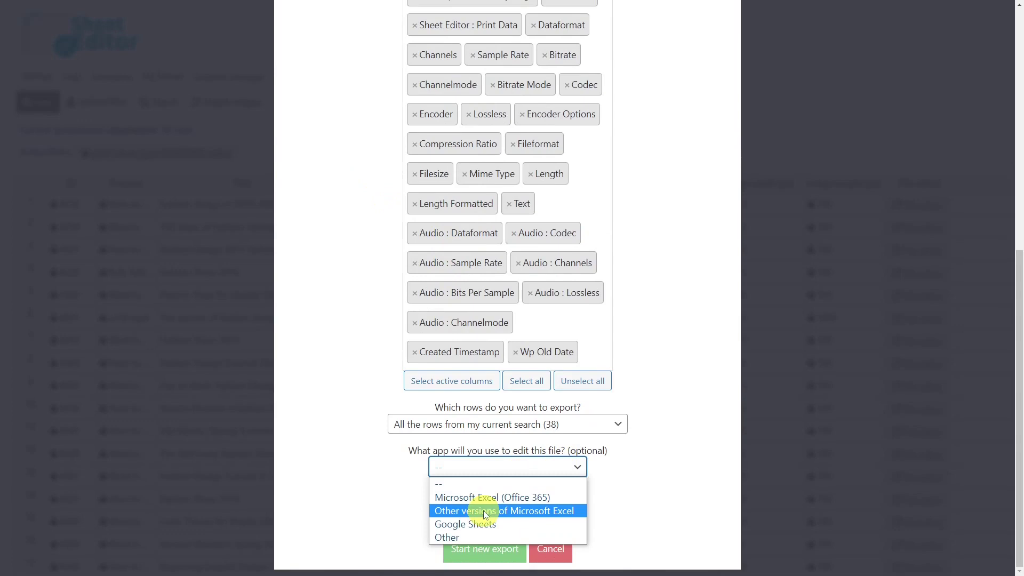
left_click(484, 525)
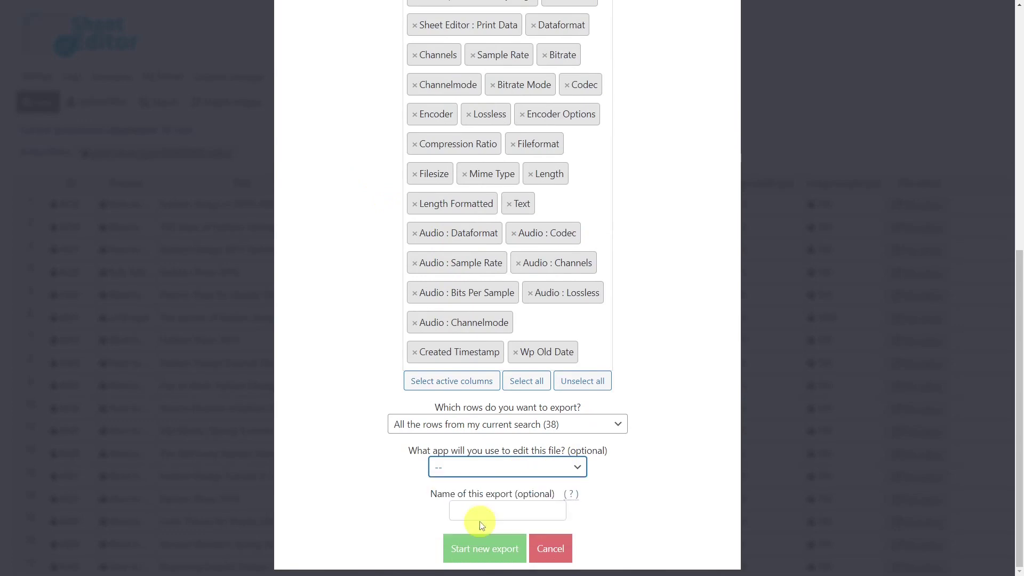
left_click(485, 549)
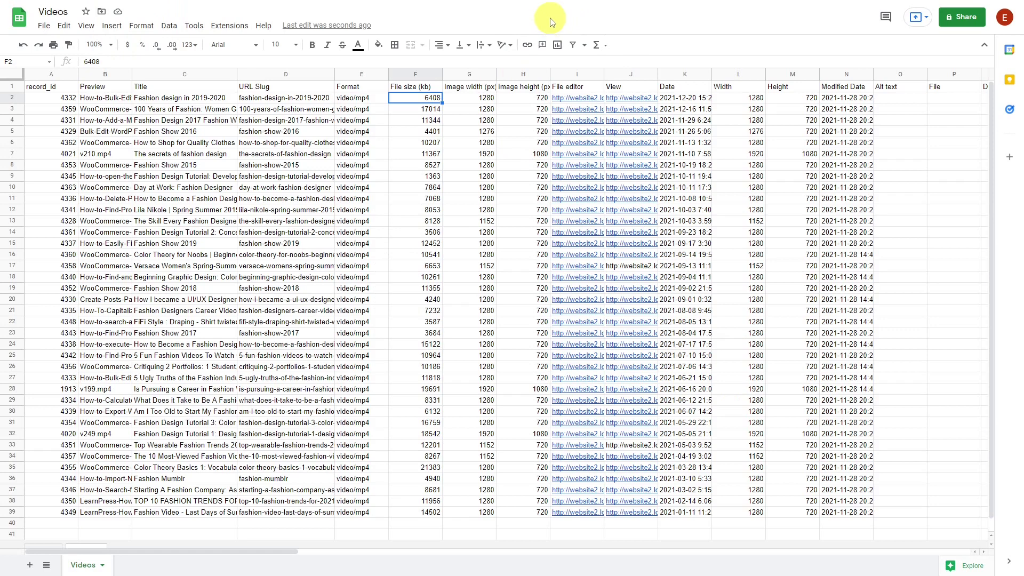
Sort the Videos sheet by column F (File size) A to Z, smallest first
left_click(435, 76)
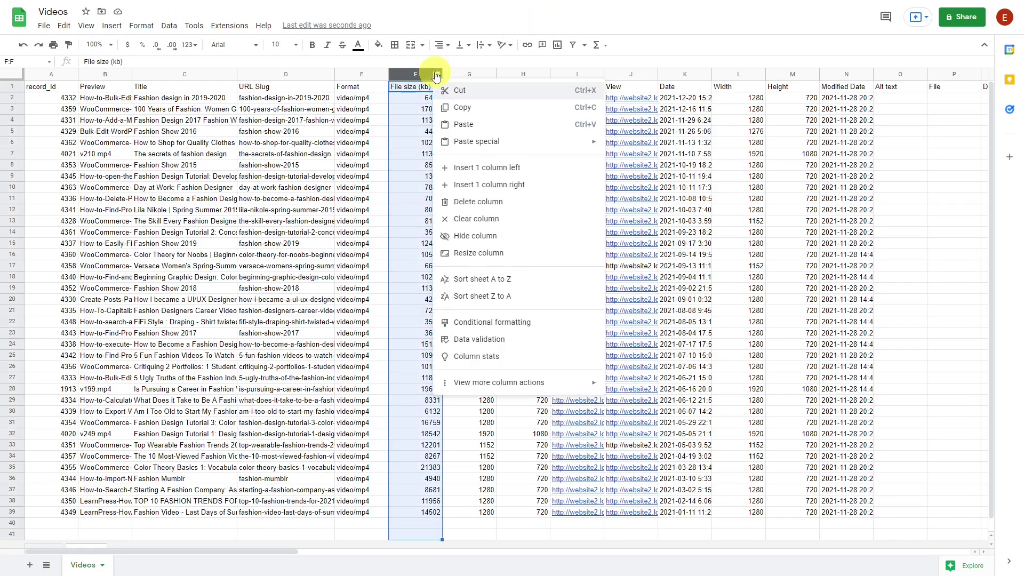
left_click(504, 283)
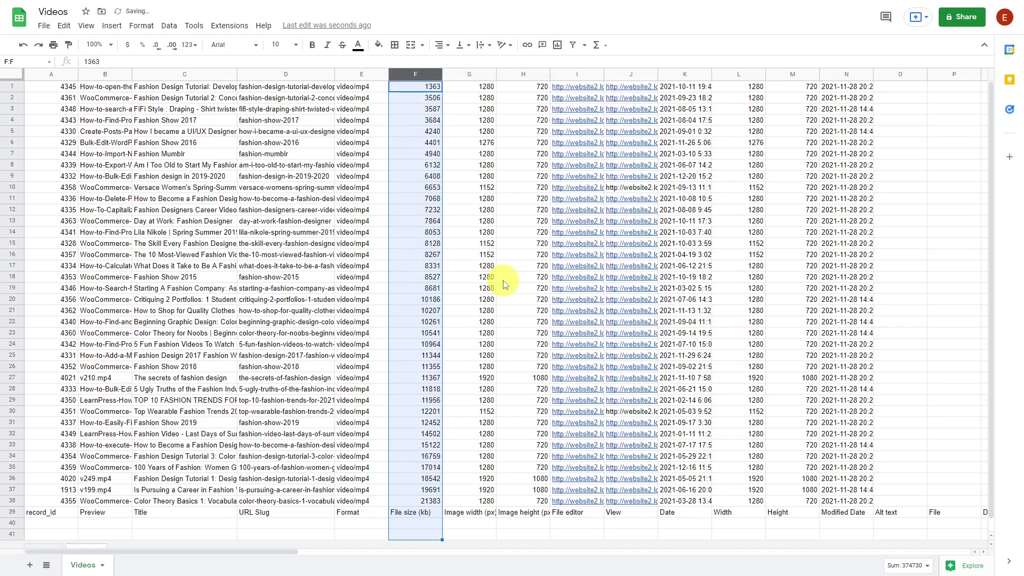